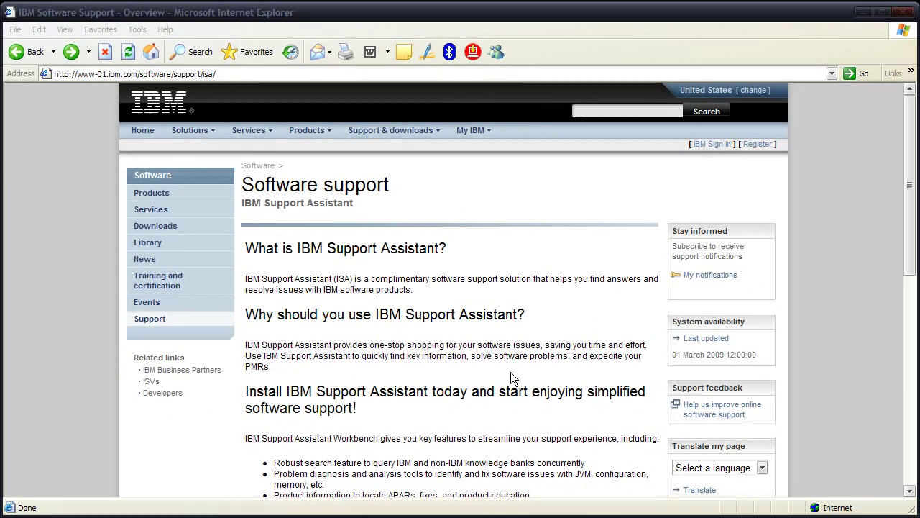
- Open the download sign-in page for IBM Support Assistant Workbench V4.0.2 from the software support site
scroll(510, 380, "down", 6)
scroll(453, 288, "down", 2)
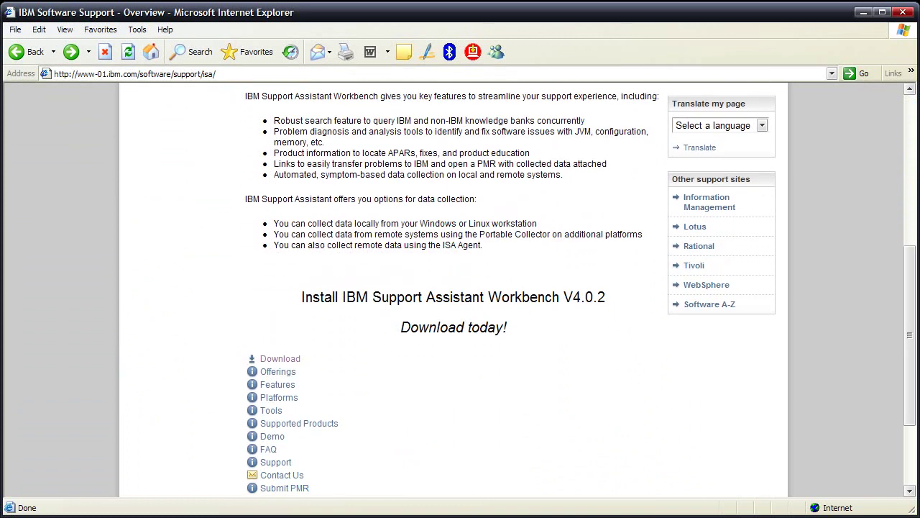
left_click(288, 364)
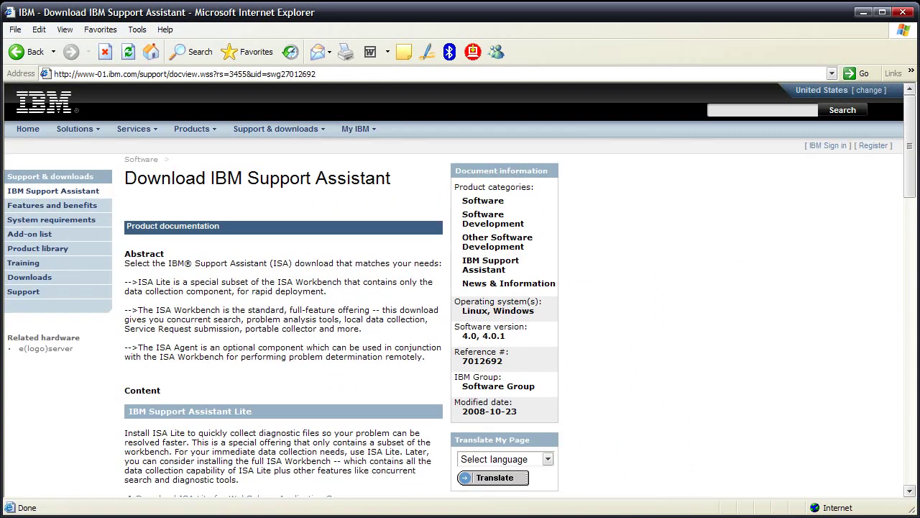
left_click_drag(915, 136, 914, 220)
left_click(201, 296)
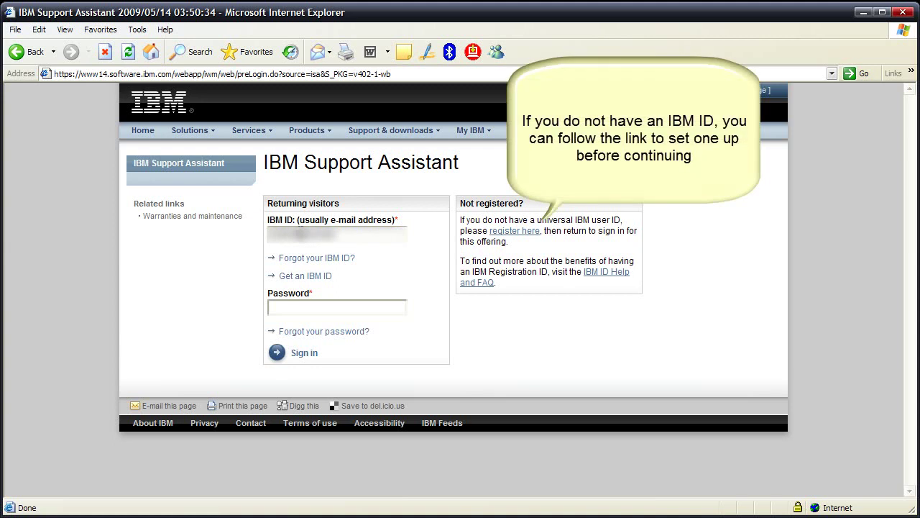
- Sign in to the download page with the IBM ID and the account password
type(".com********")
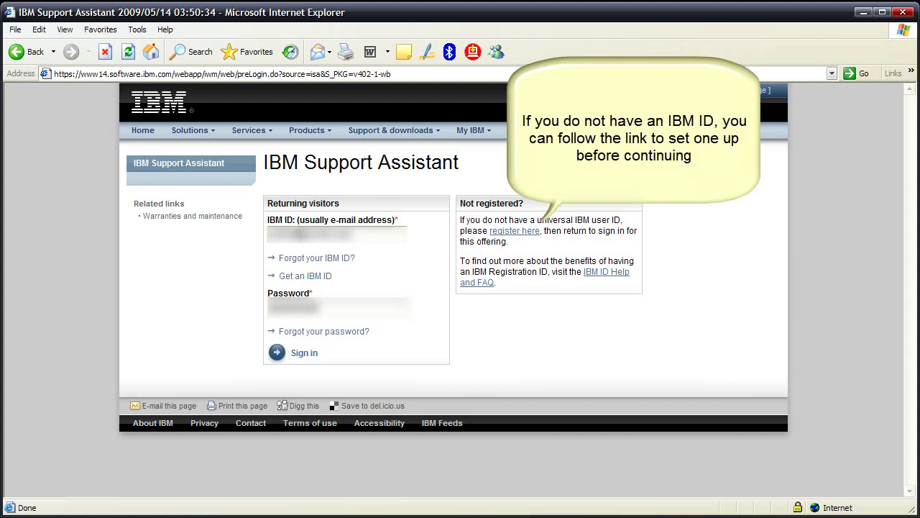
left_click(306, 354)
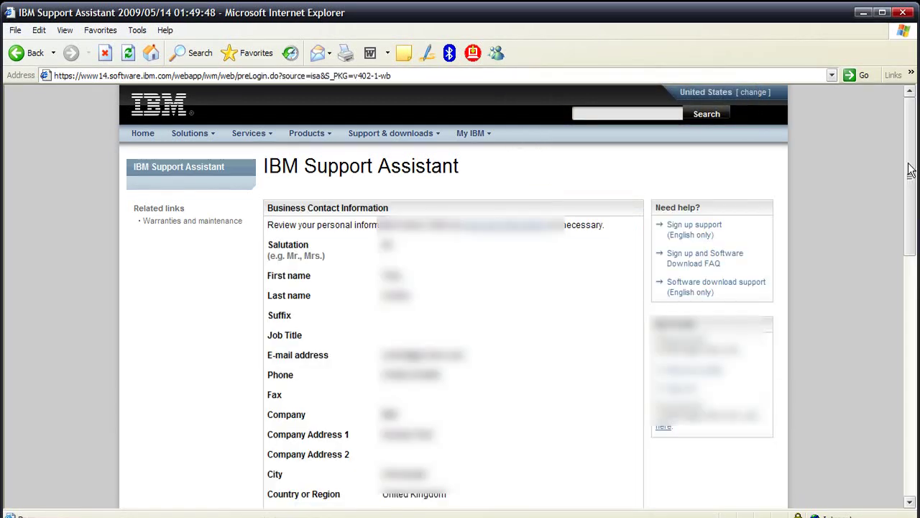
- Agree to the license below the contact information and confirm the privacy selection
scroll(910, 171, "down", 10)
left_click(274, 343)
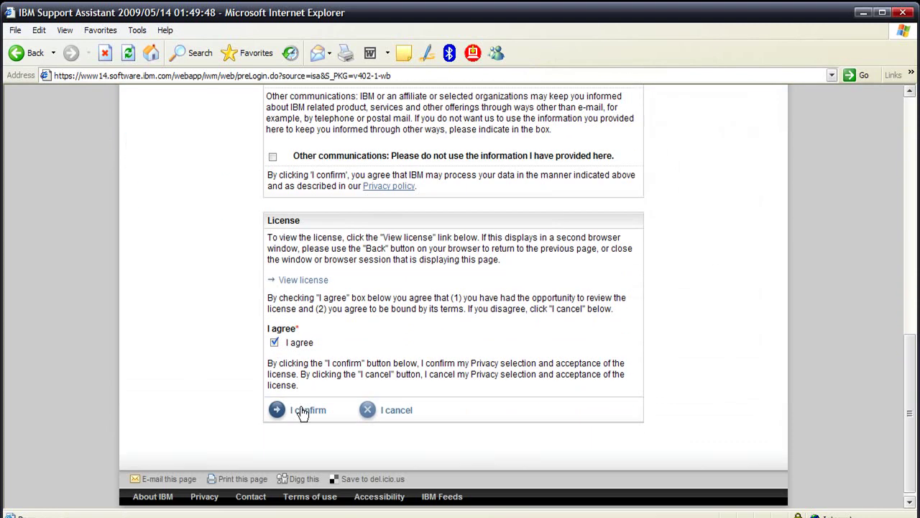
left_click(302, 413)
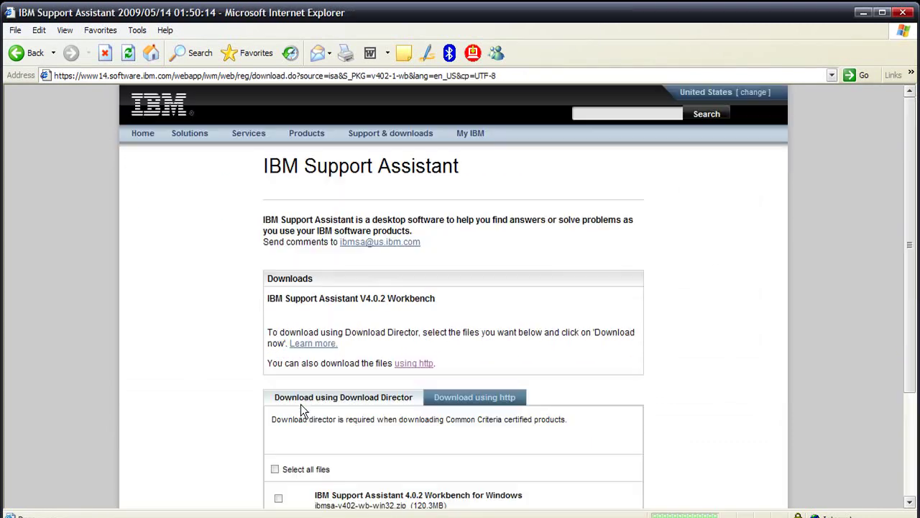
- Download the Windows Workbench package ibmsa-v402-wb-win32.zip using http and save it in the temp folder
left_click_drag(913, 141, 912, 231)
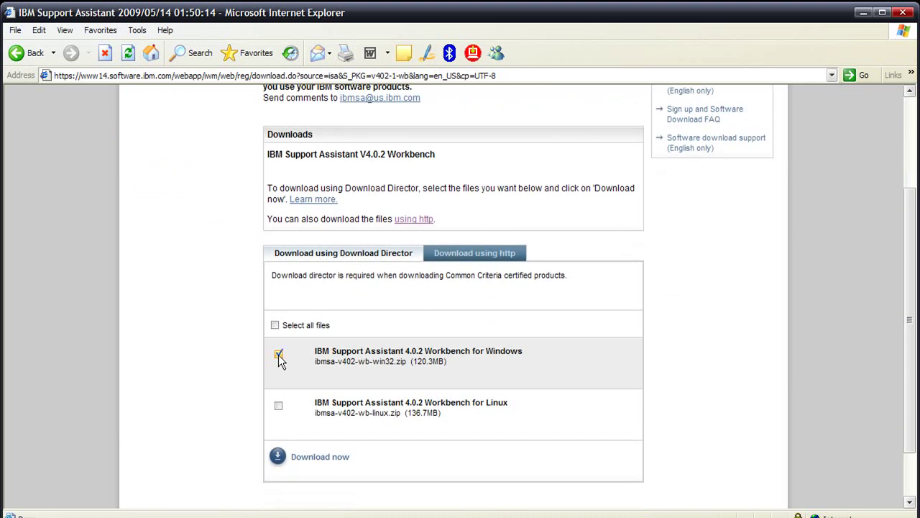
left_click(458, 255)
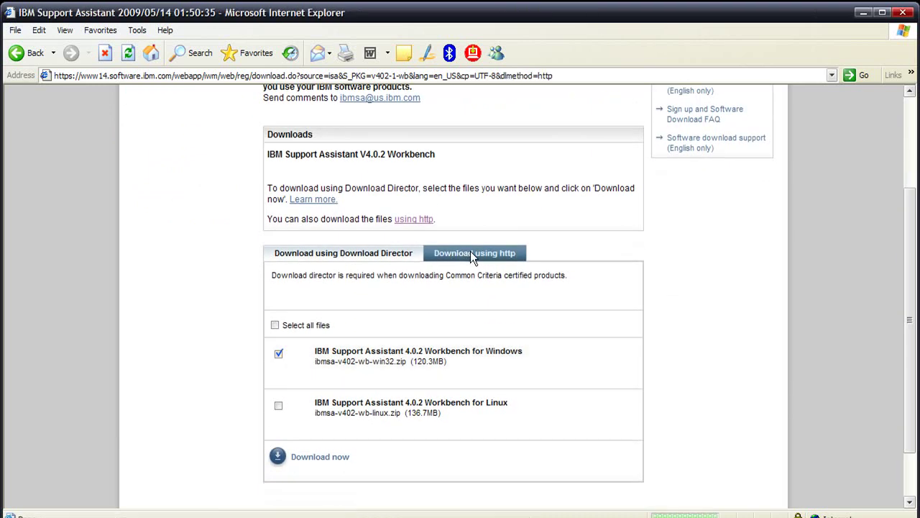
scroll(625, 259, "down", 3)
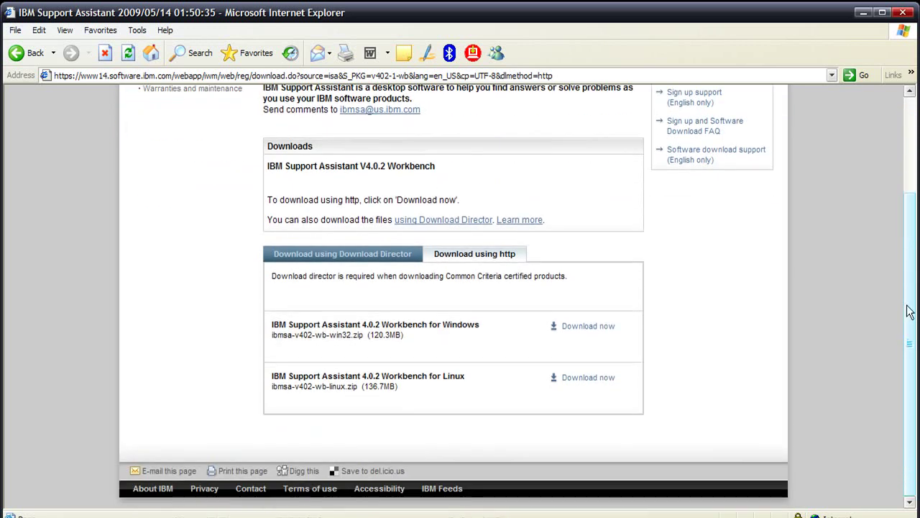
left_click(578, 326)
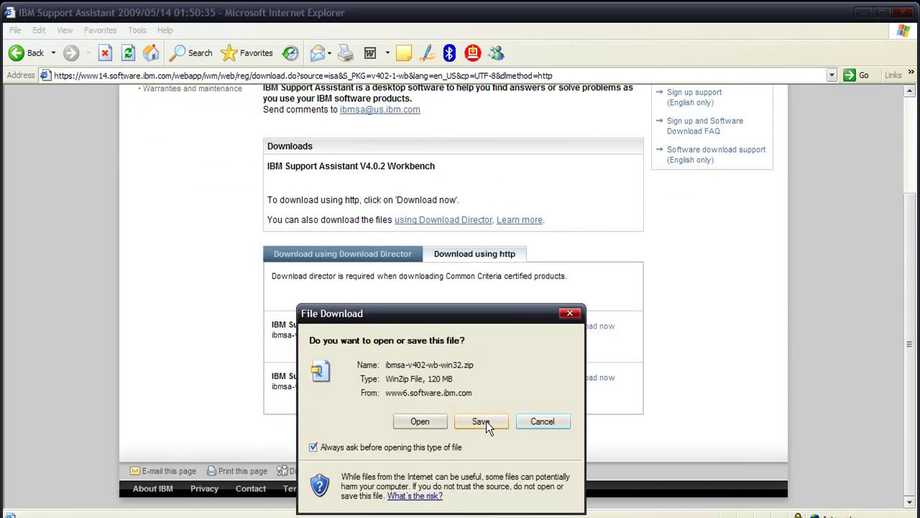
left_click(482, 421)
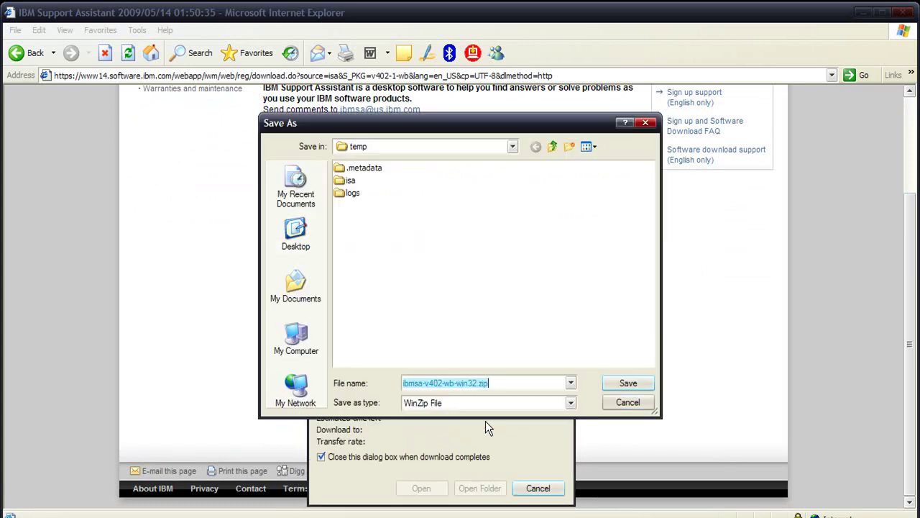
key("Return")
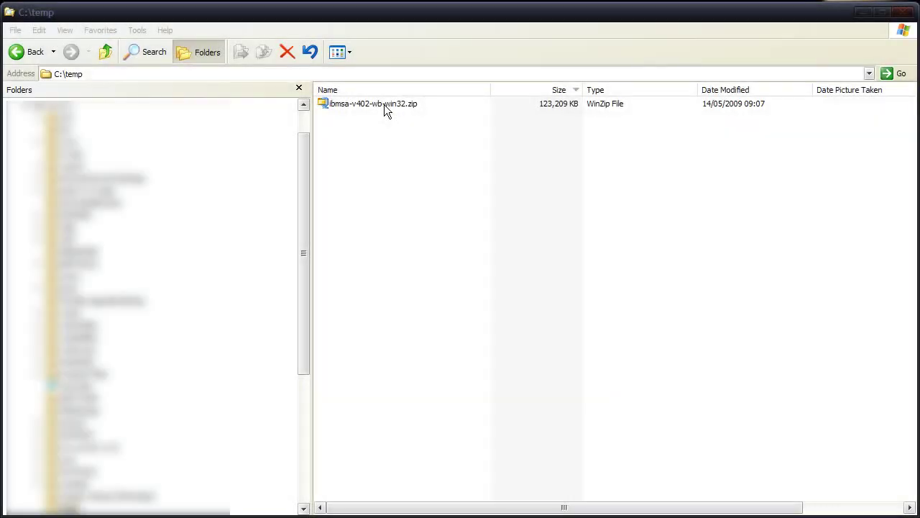
- Extract ibmsa-v402-wb-win32.zip in C:\temp and run setupwin32.exe from the extracted folder
double_click(385, 104)
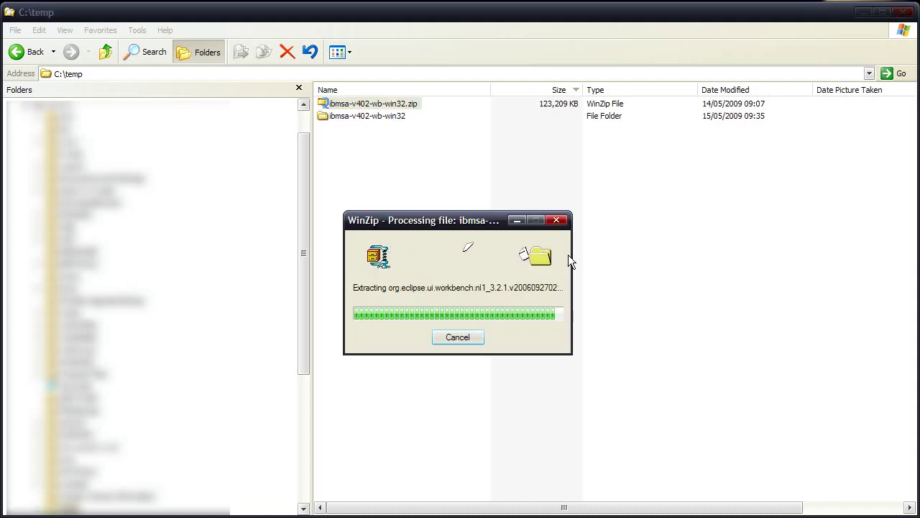
double_click(360, 116)
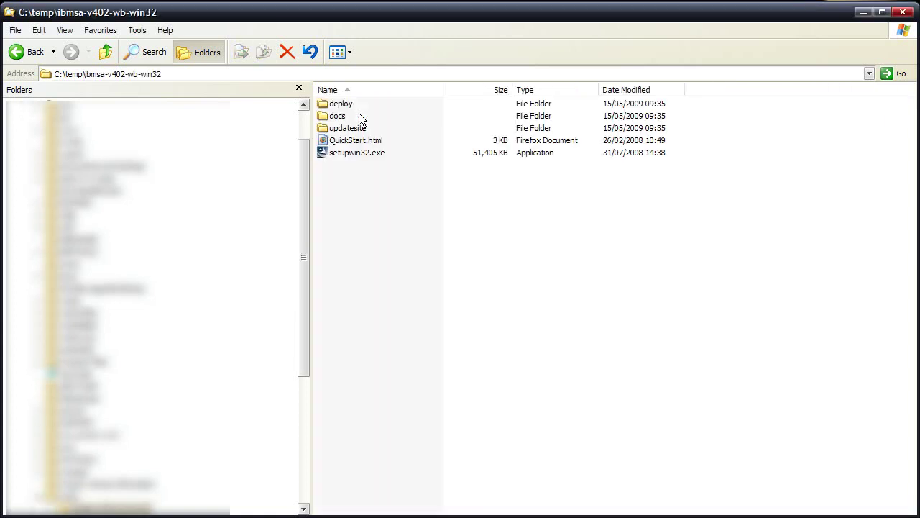
double_click(359, 153)
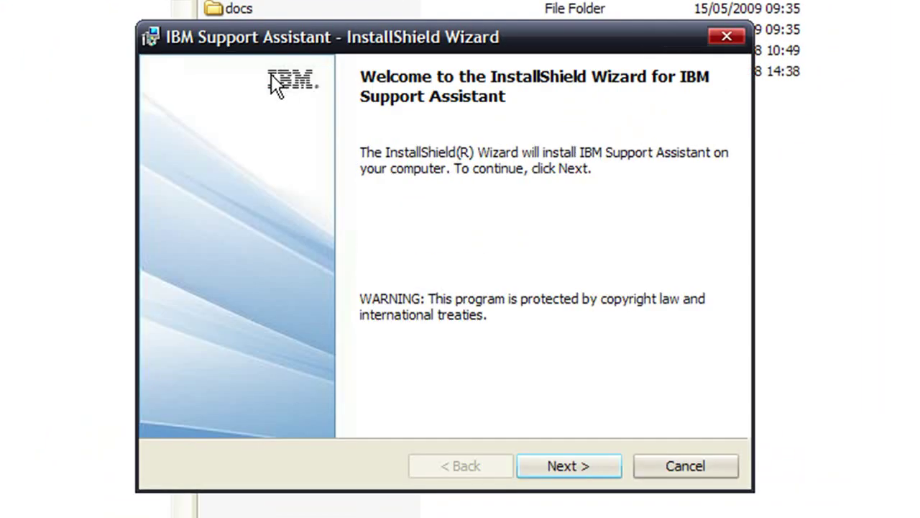
- Accept the license terms in the InstallShield Wizard, install IBM Support Assistant and finish the wizard
left_click(575, 465)
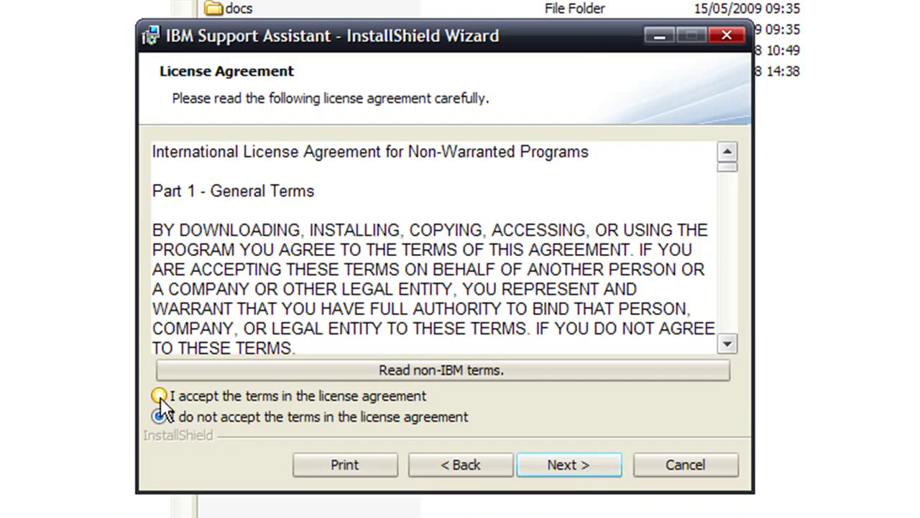
left_click(565, 464)
left_click(565, 466)
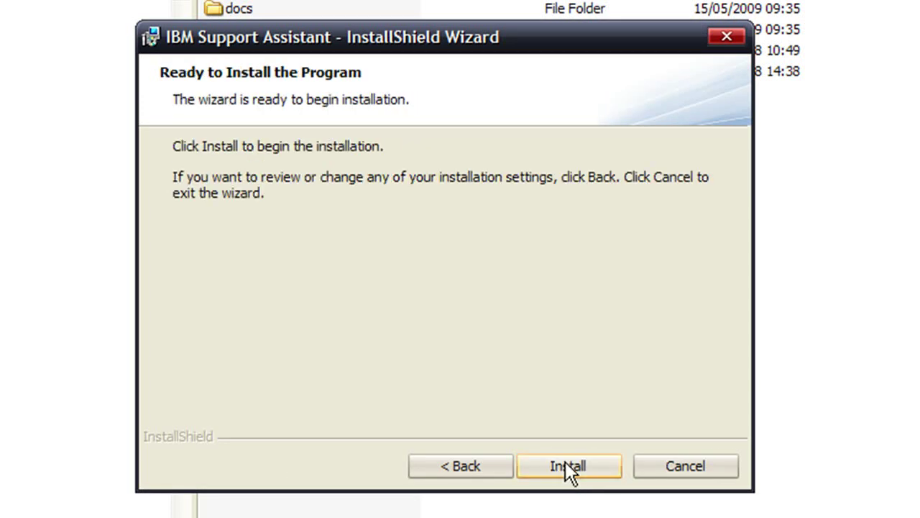
left_click(566, 461)
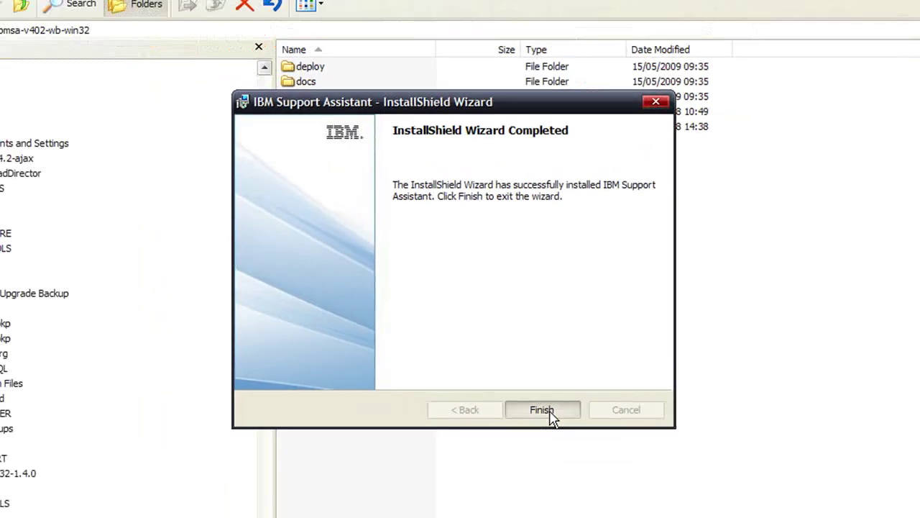
left_click(568, 466)
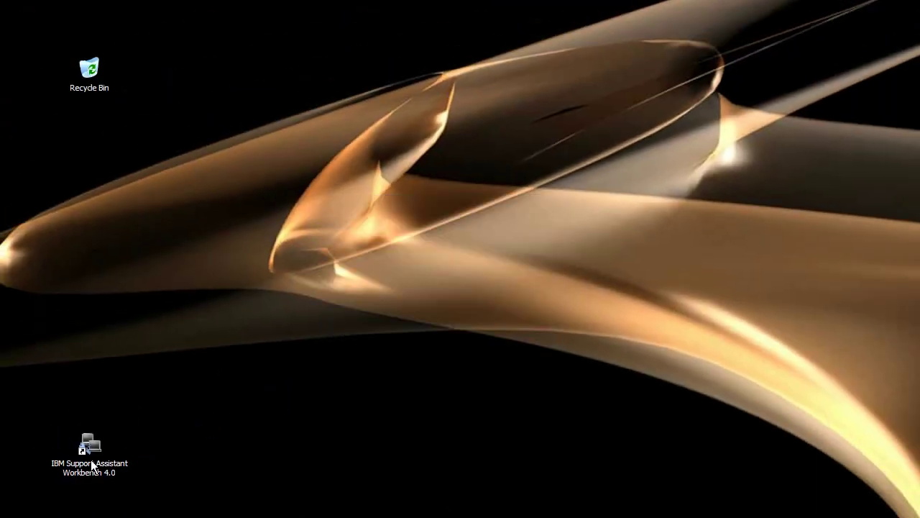
- Start IBM Support Assistant Workbench 4.0 from the desktop and open the search for new Tools Add-ons
double_click(92, 466)
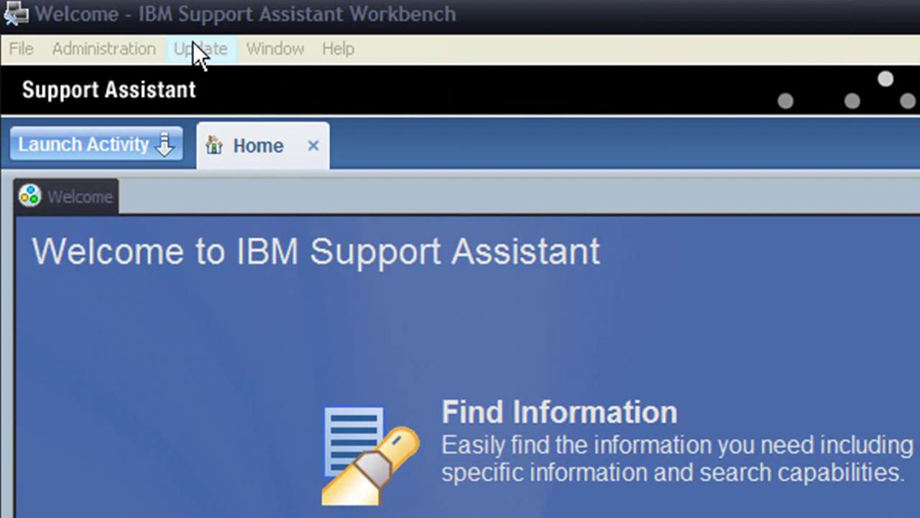
left_click(194, 45)
mouse_move(296, 124)
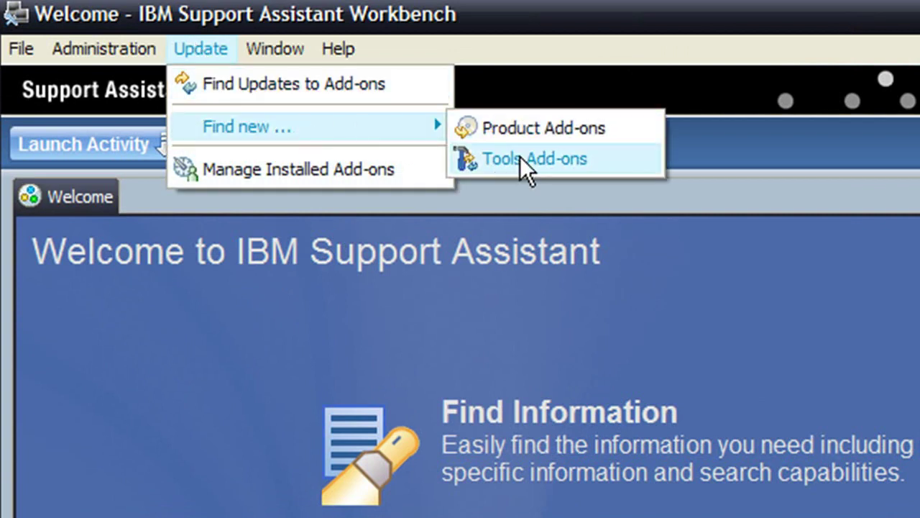
left_click(499, 155)
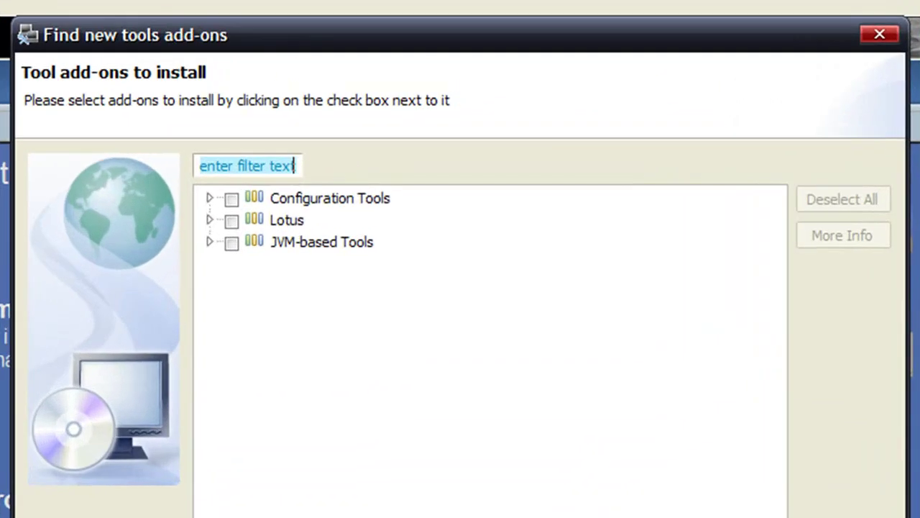
- Filter the tool add-ons by "health" and select IBM Monitoring and Diagnostic Tools for Java - Health Center for installation
type("health")
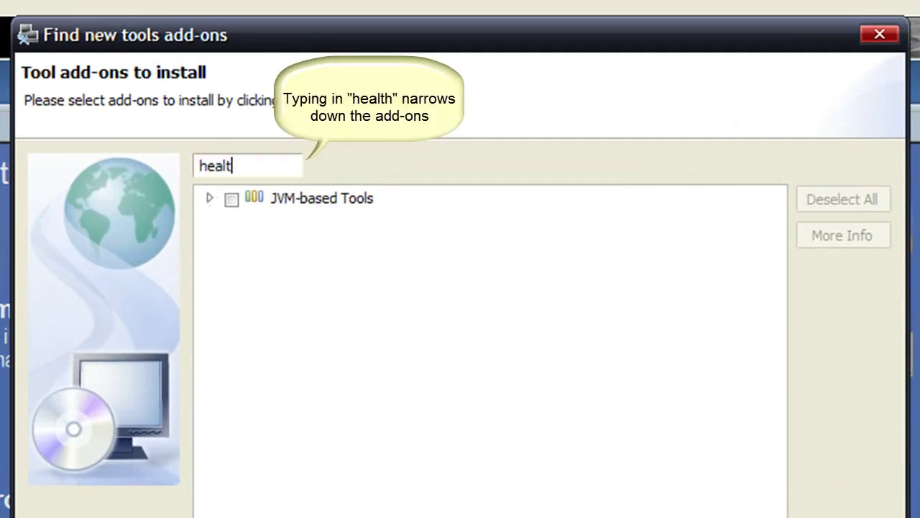
left_click(209, 200)
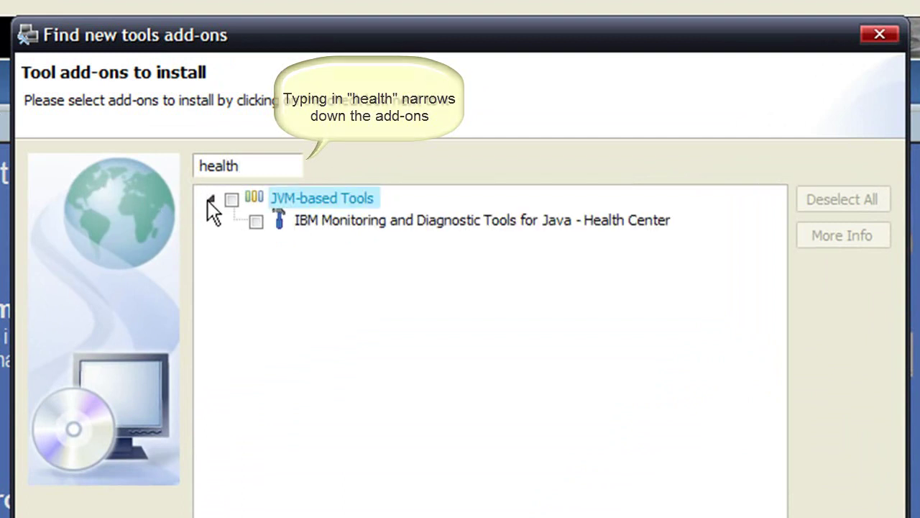
left_click(256, 221)
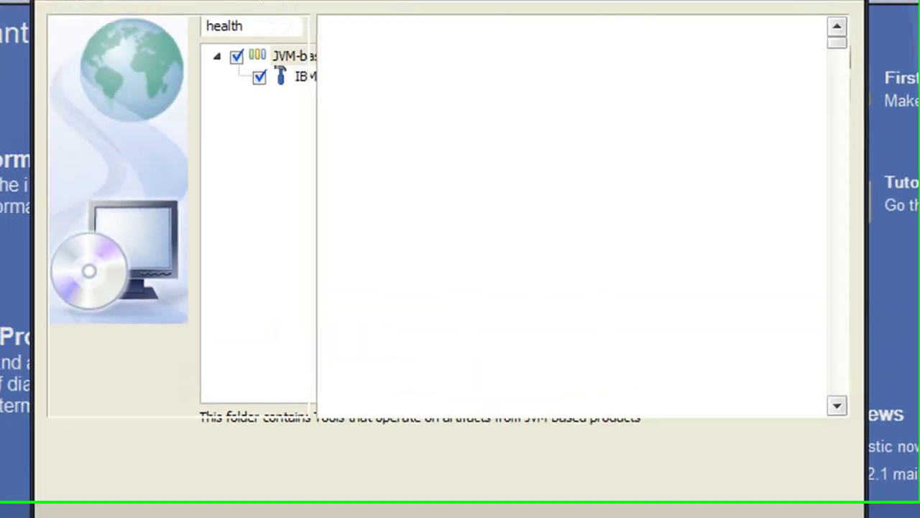
left_click(582, 473)
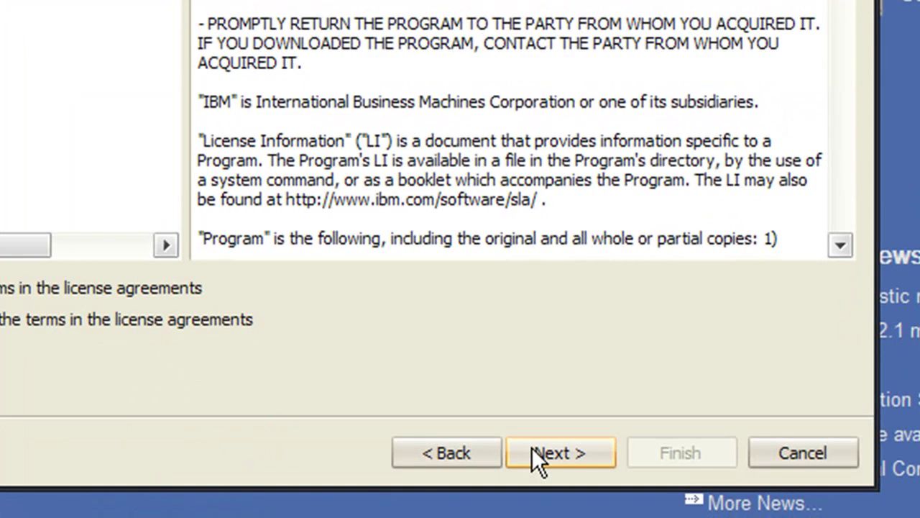
- Accept the add-on's license agreement and complete the installation of the Health Center
left_click(532, 449)
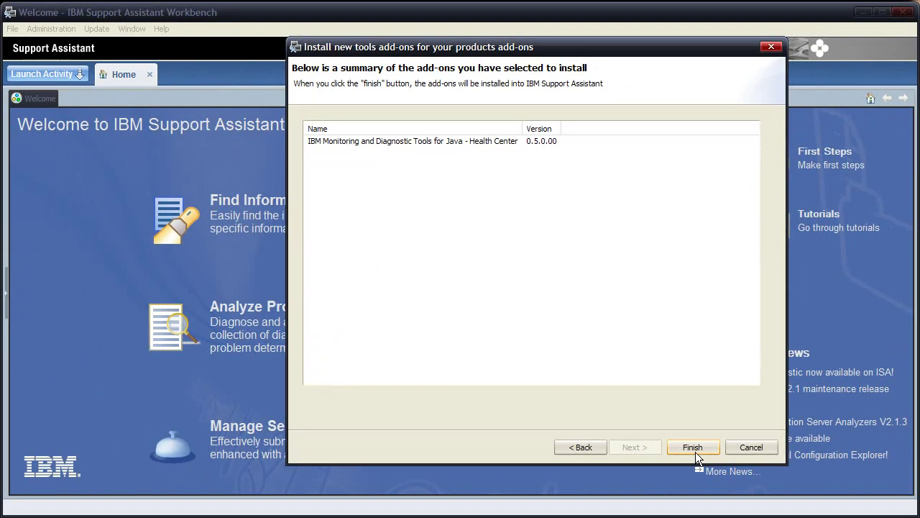
left_click(692, 447)
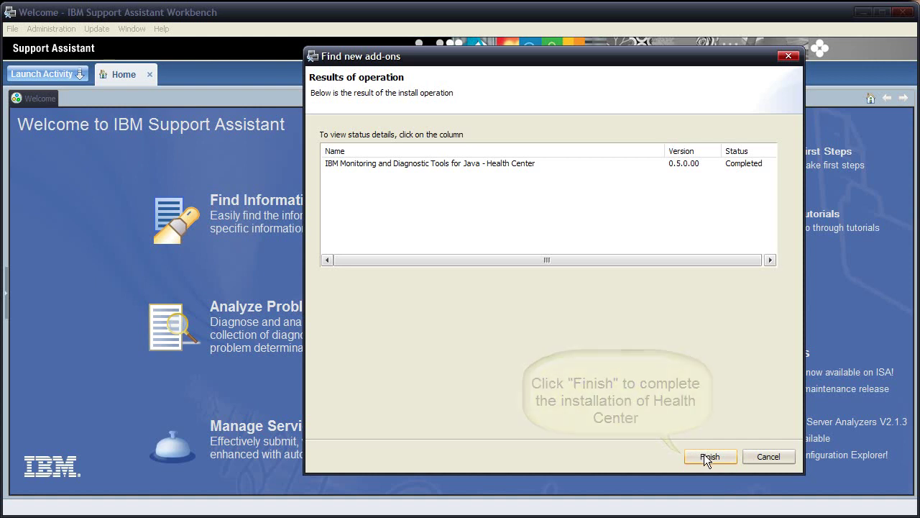
left_click(704, 454)
left_click(533, 269)
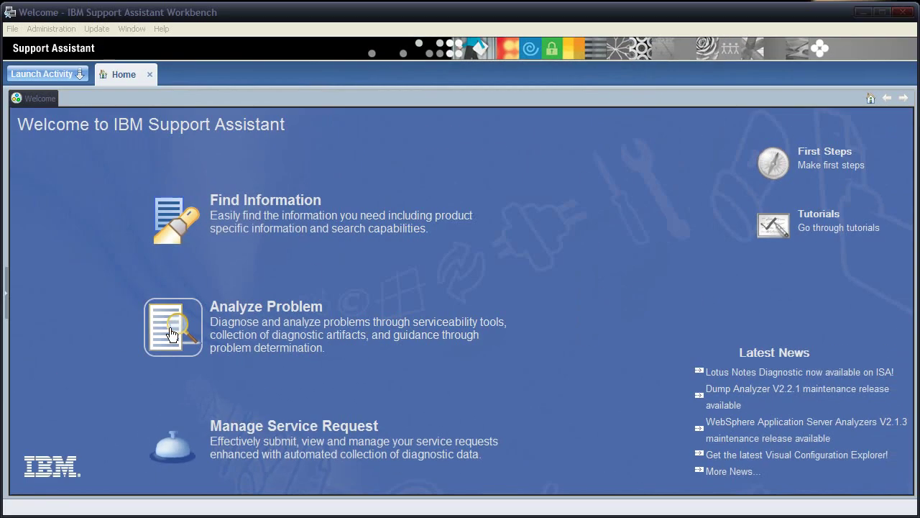
- Launch the Health Center from the Tools Catalog of the Analyze Problem activity
left_click(171, 332)
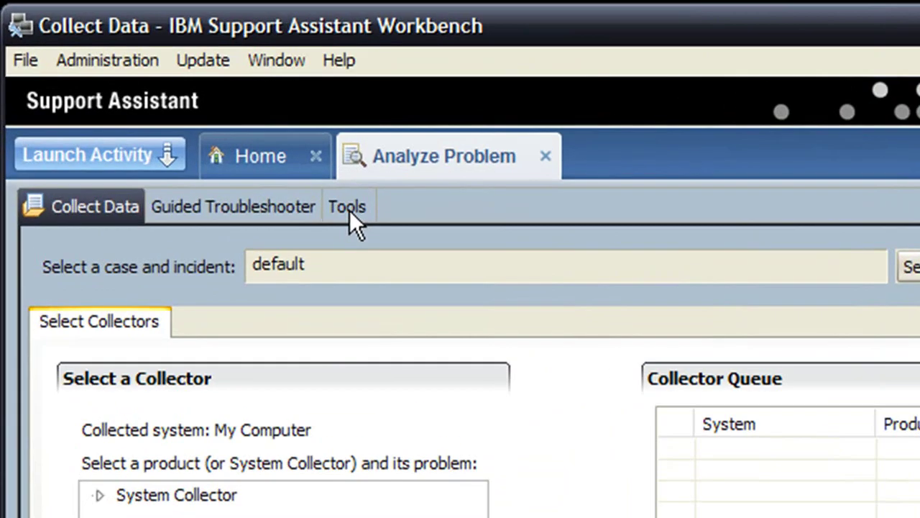
left_click(349, 209)
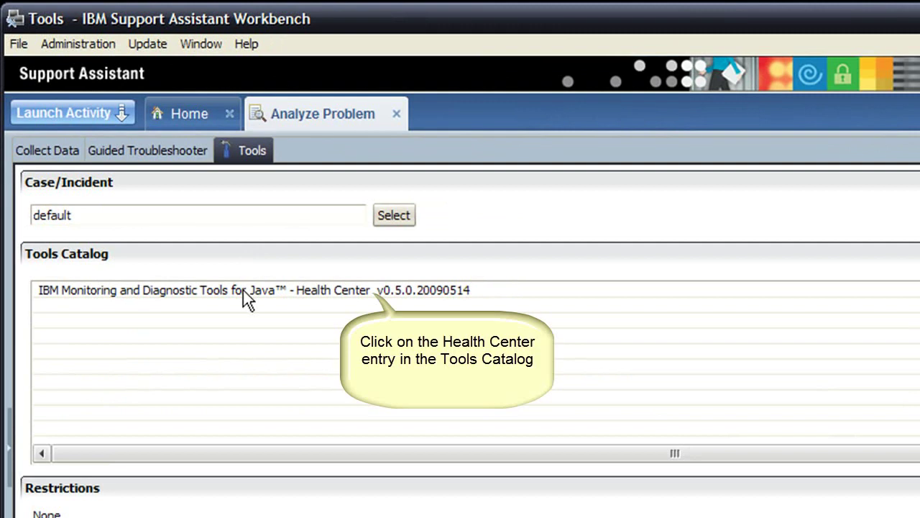
left_click(244, 289)
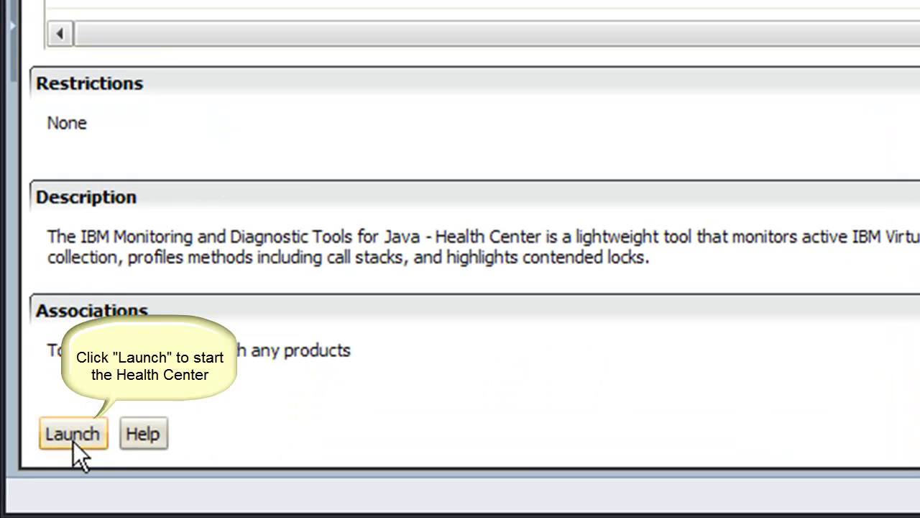
left_click(73, 434)
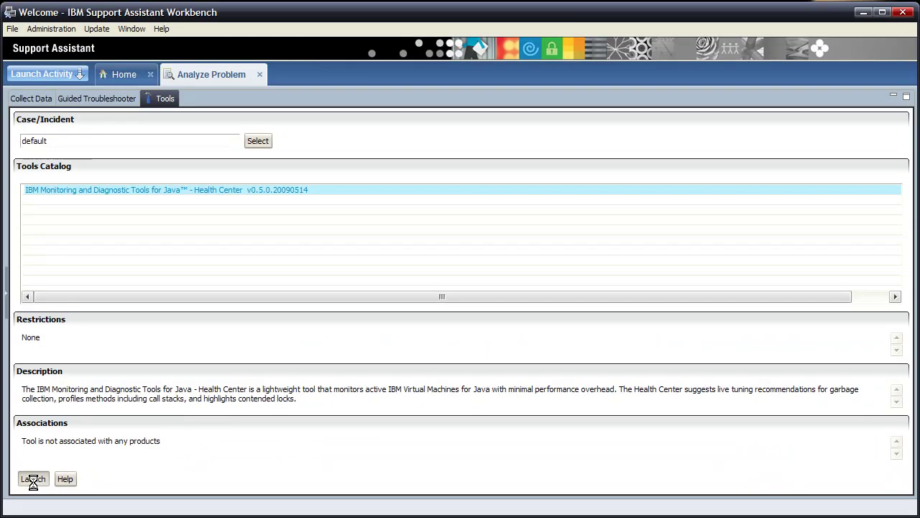